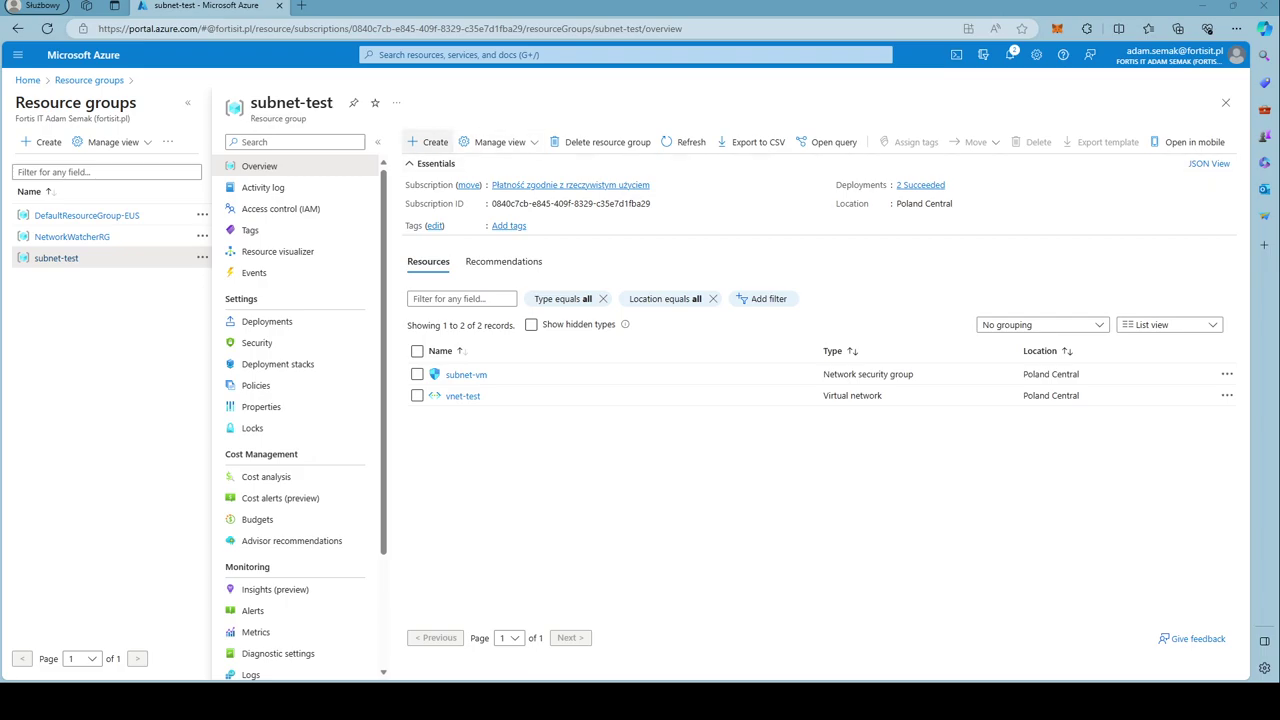
Search the Marketplace for 'network' and open the Network interface create form.
click(430, 141)
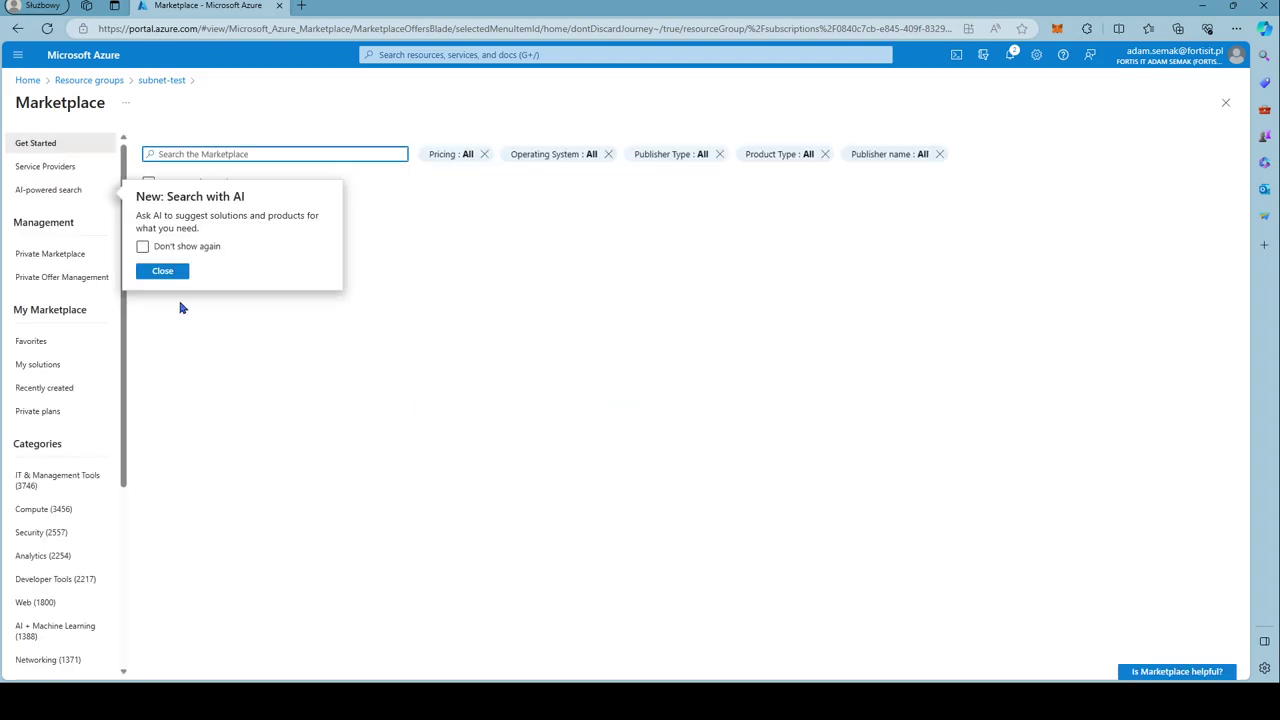
click(163, 272)
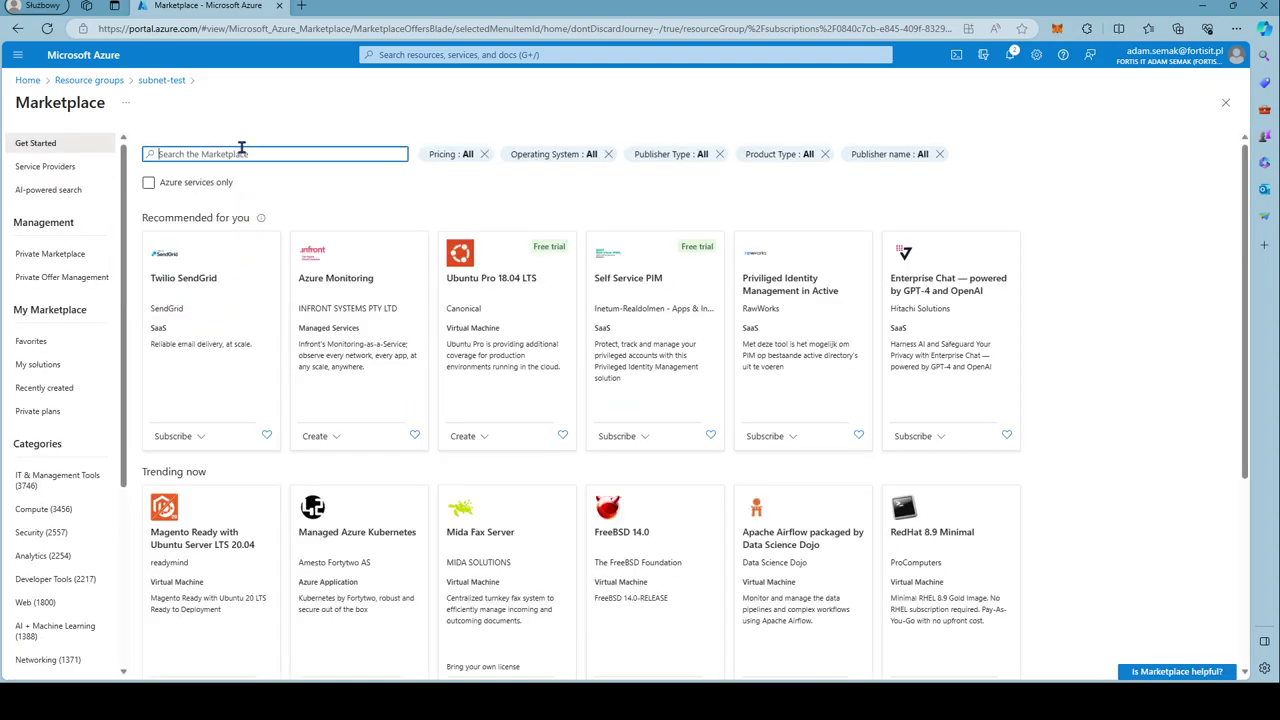
text(network)
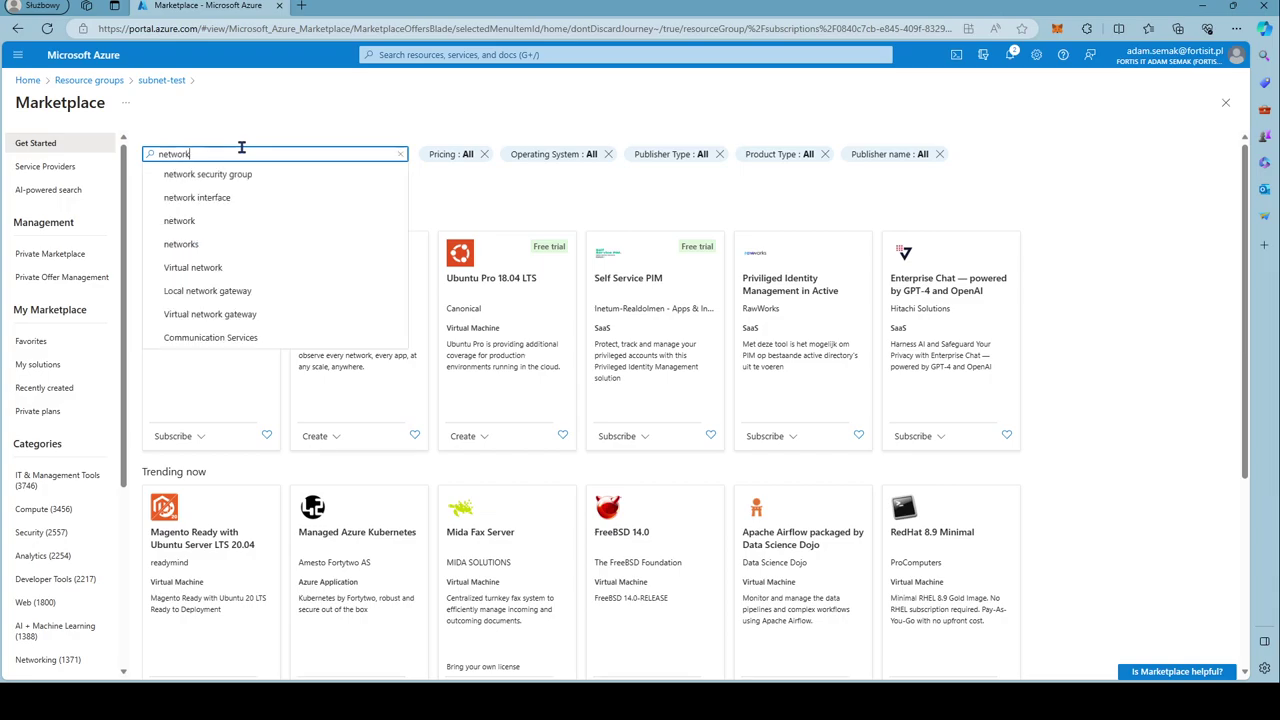
click(192, 199)
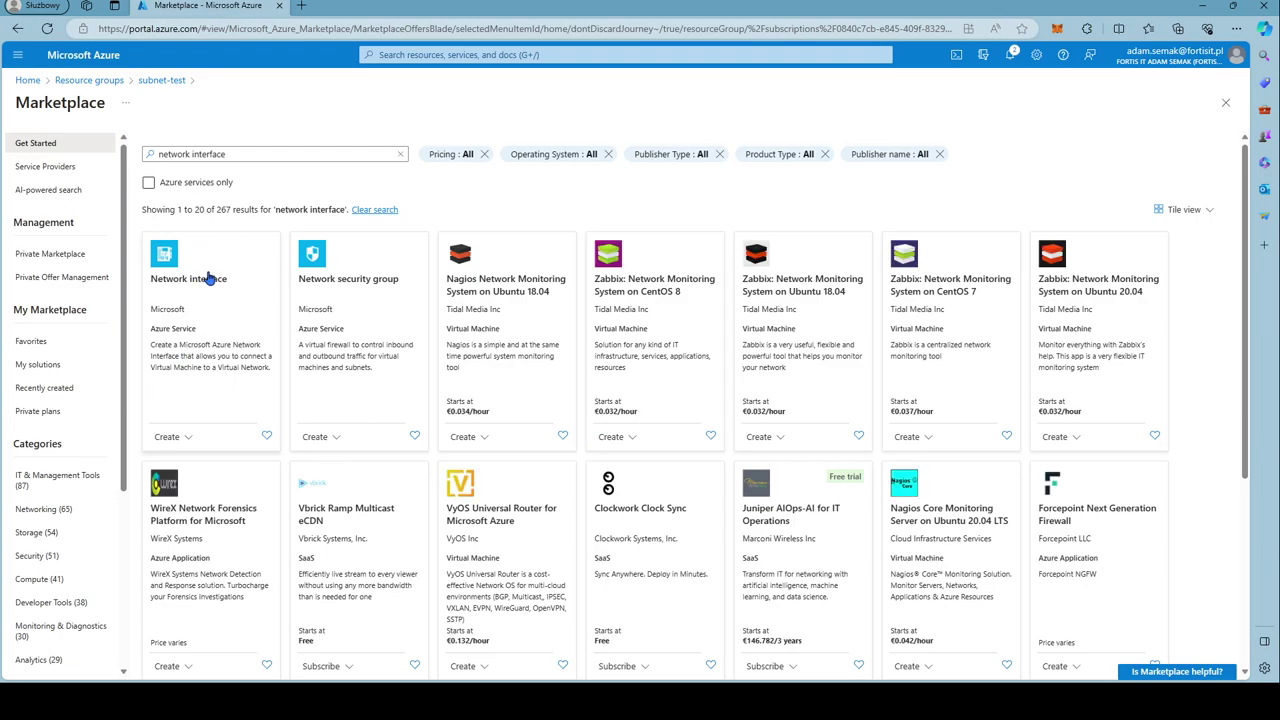
click(208, 279)
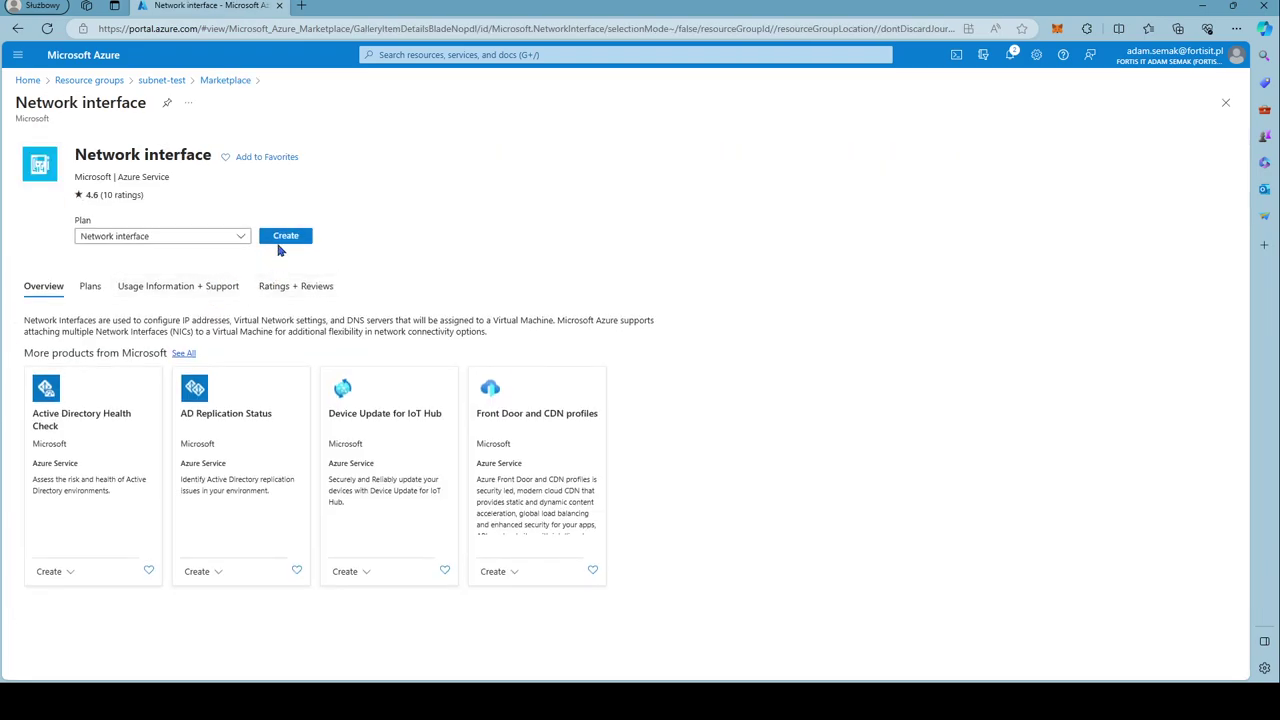
click(283, 238)
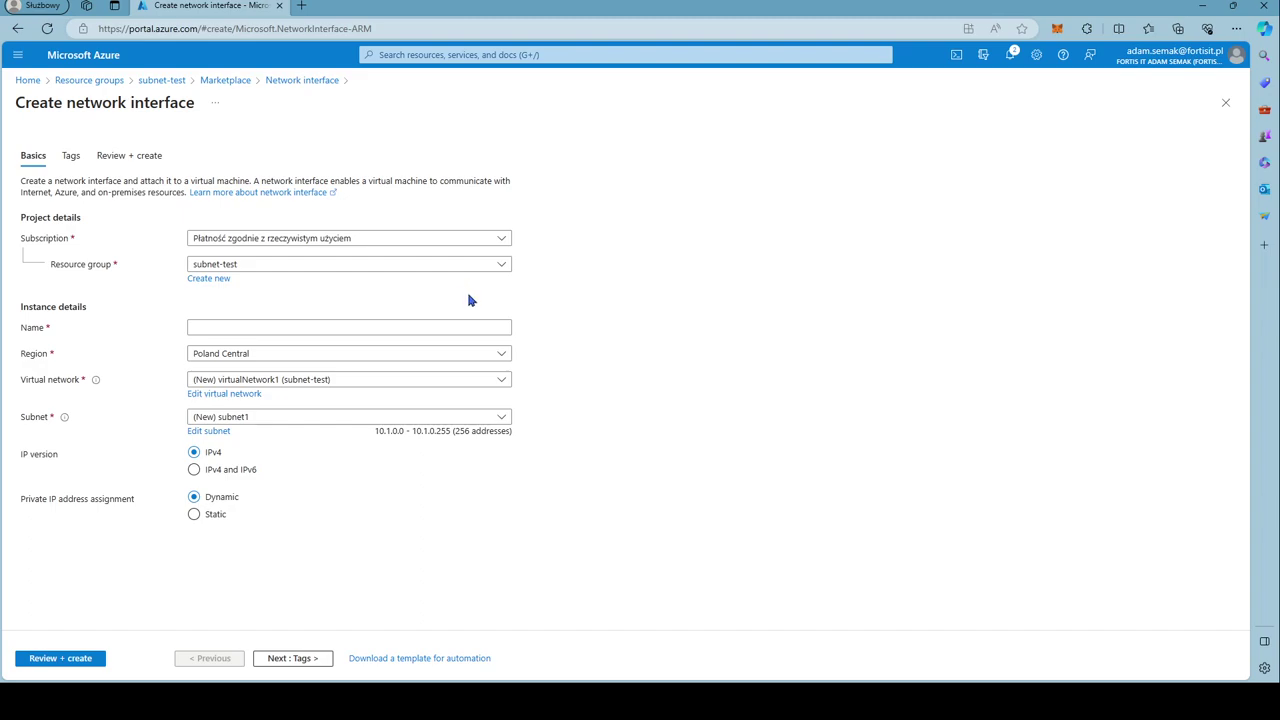
Name the interface vm-1 and attach it to vnet-test's vm subnet (10.0.1.0–10.0.1.15).
click(231, 327)
text(vm-)
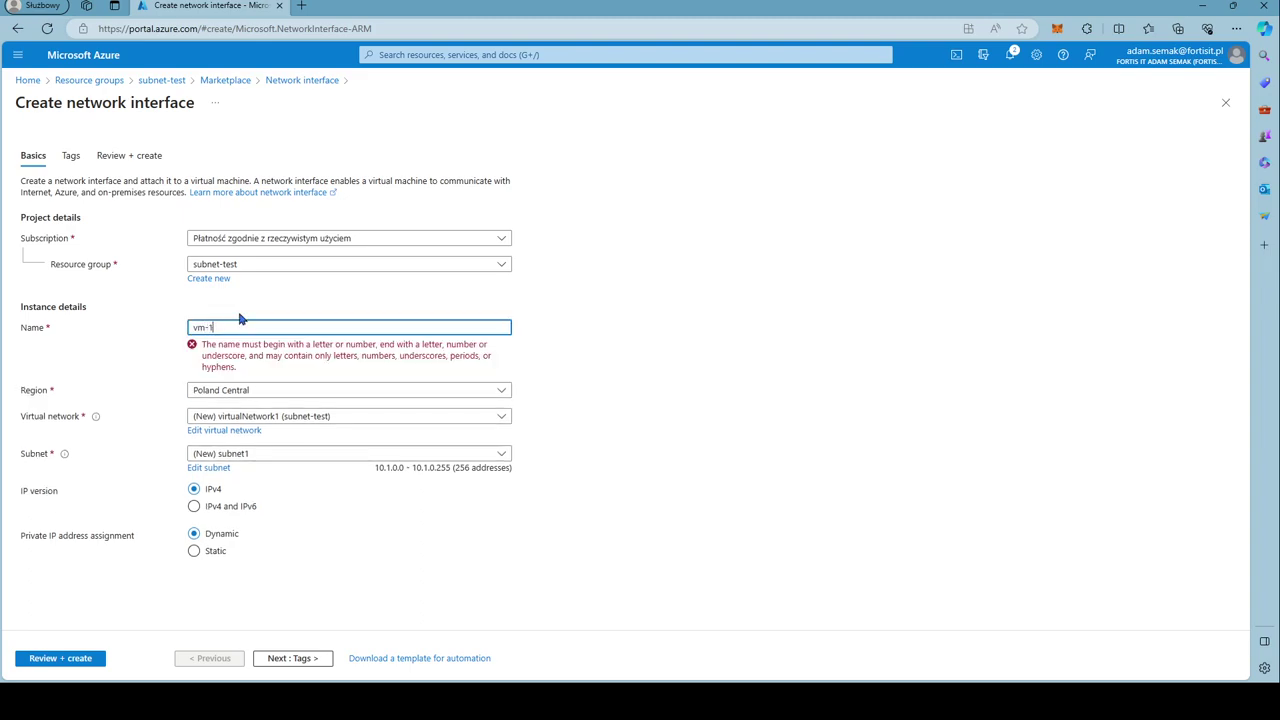
text(1)
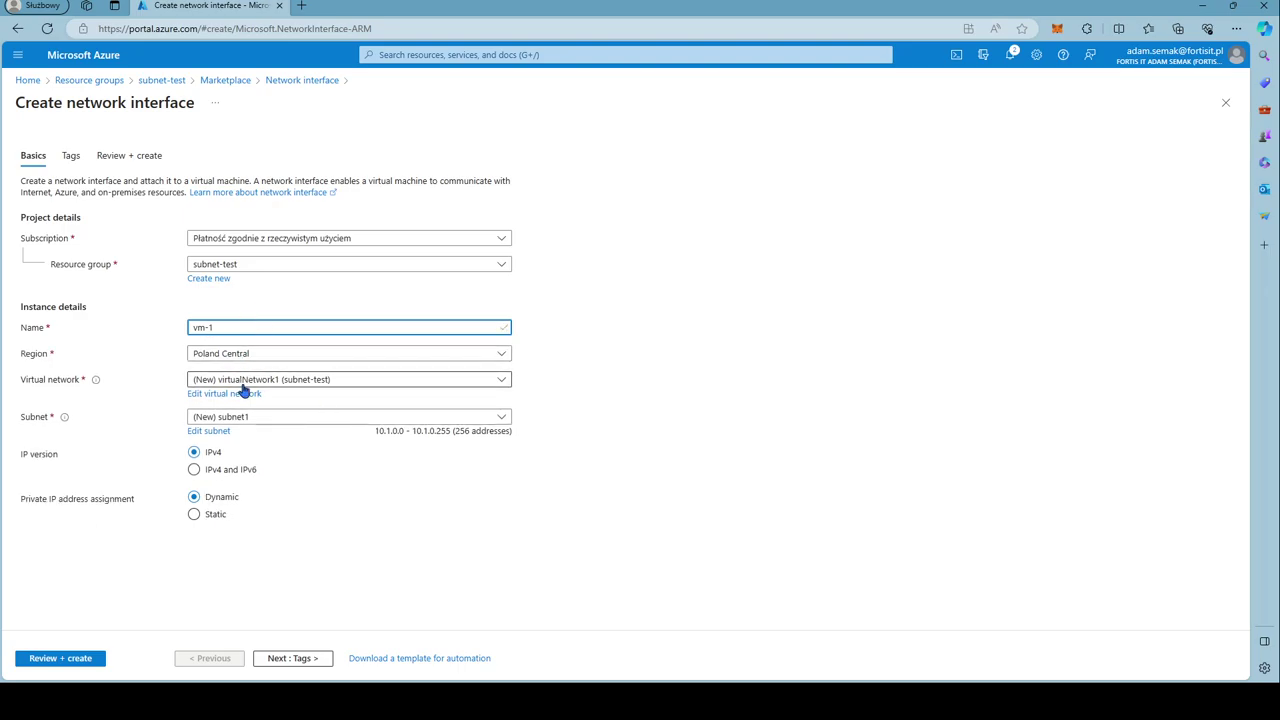
click(277, 384)
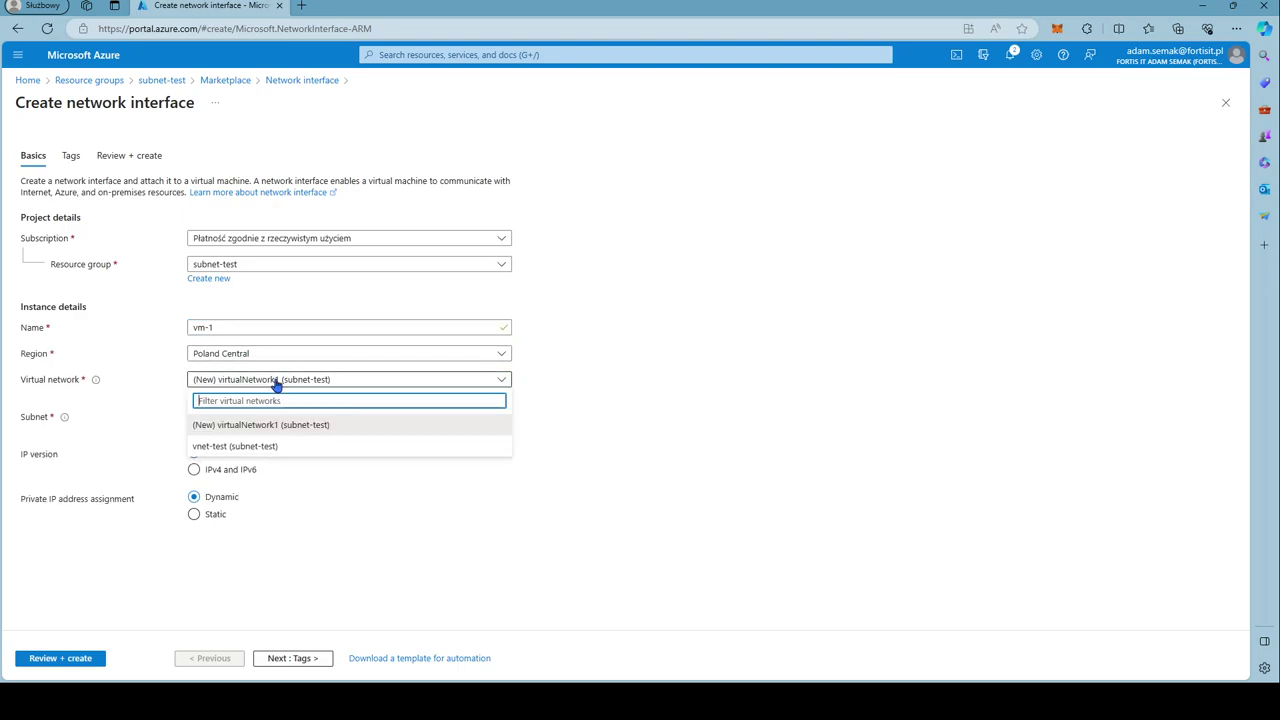
click(222, 448)
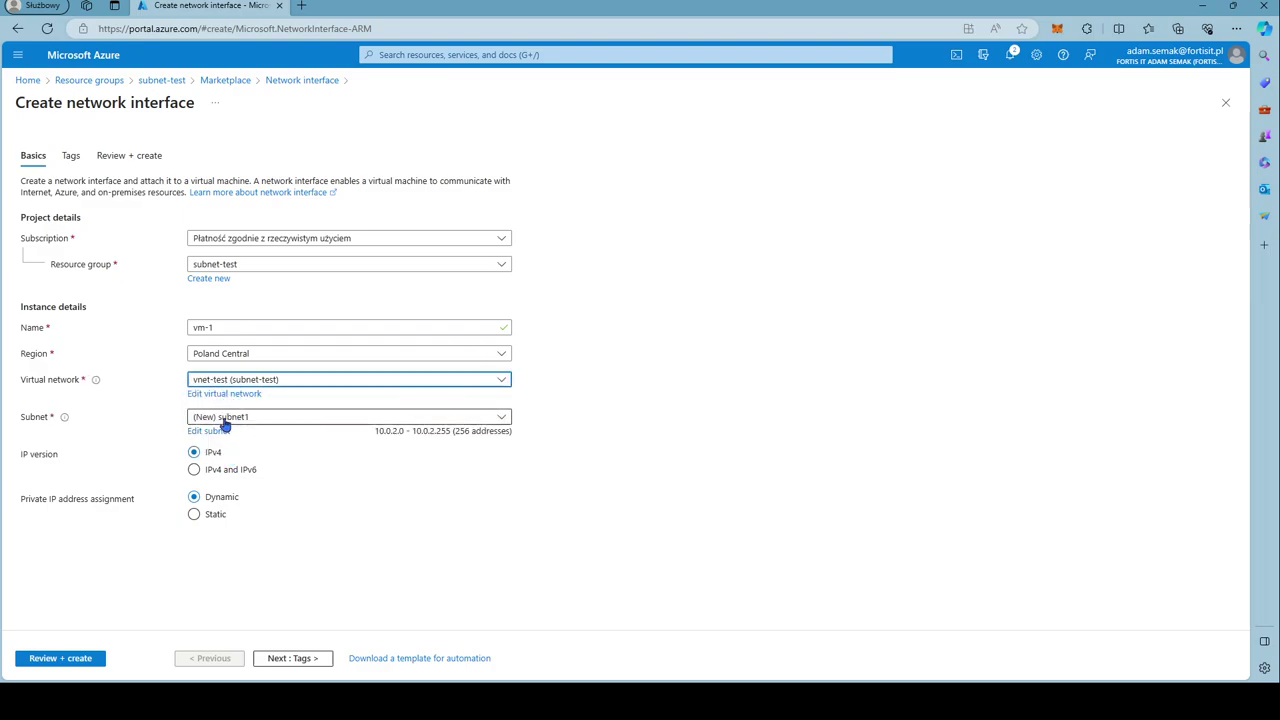
click(222, 418)
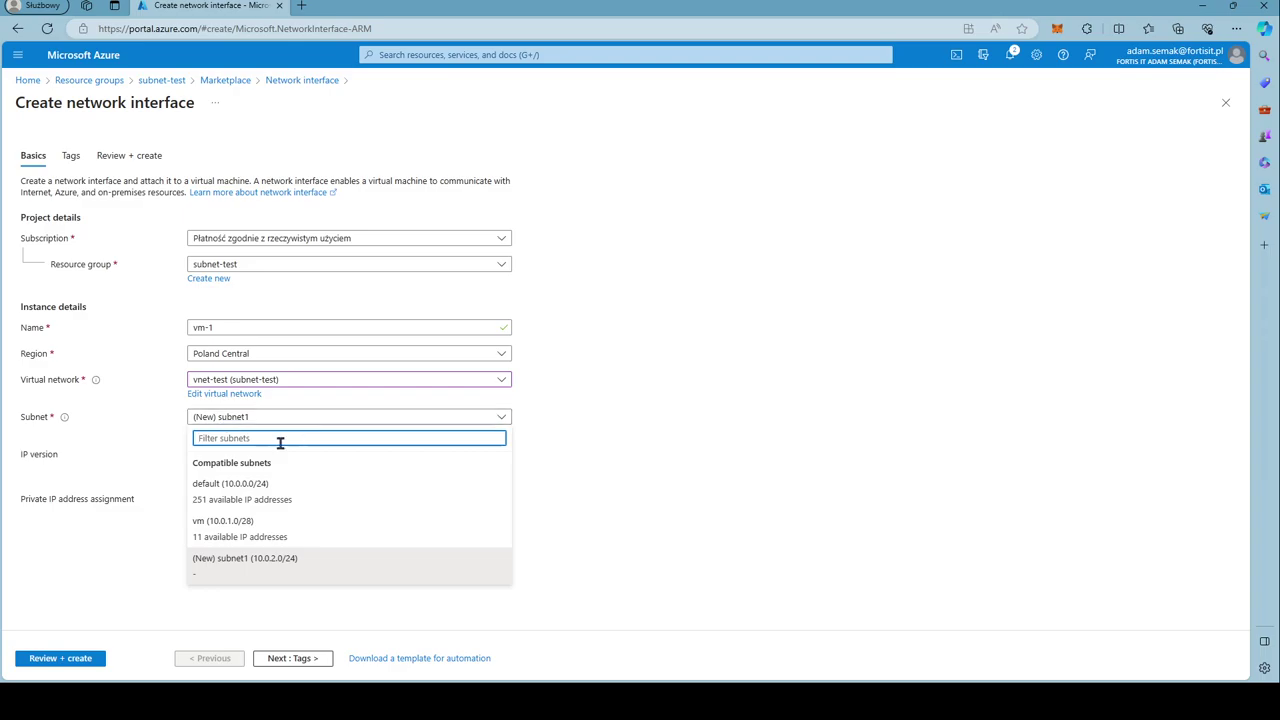
click(215, 527)
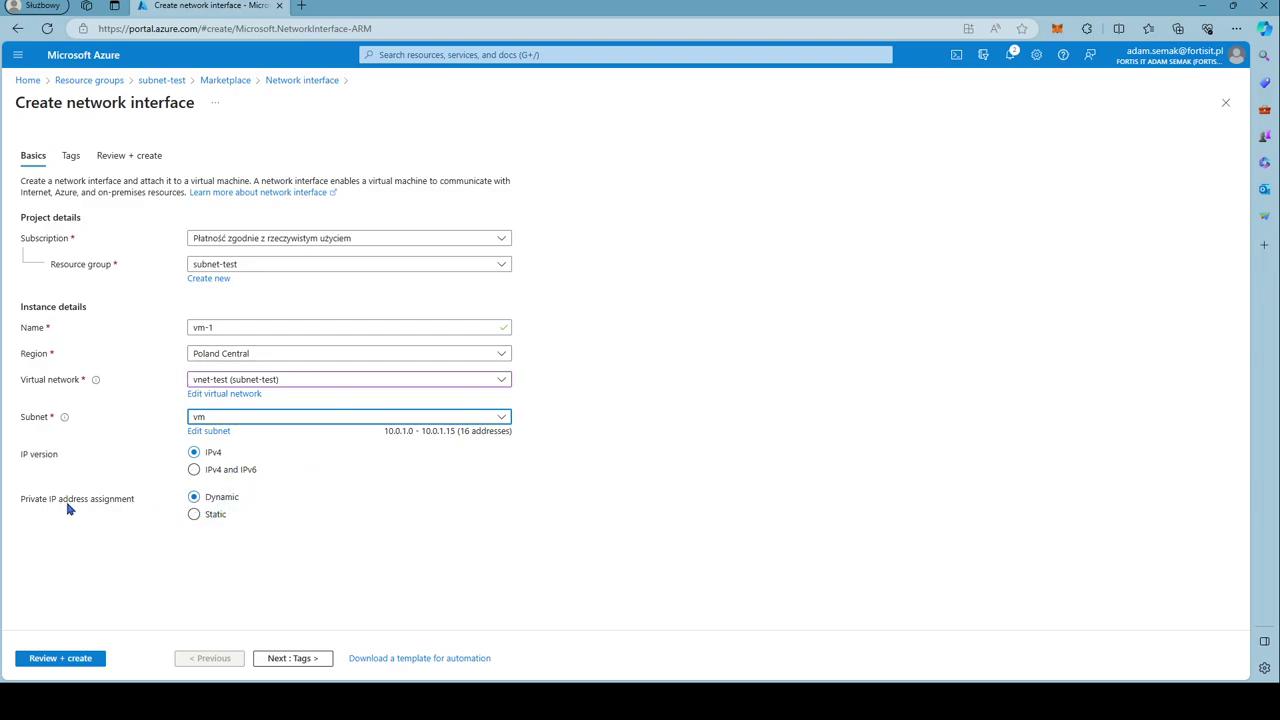
Pass through Tags and Review + create, then create the vm-1 network interface.
click(308, 662)
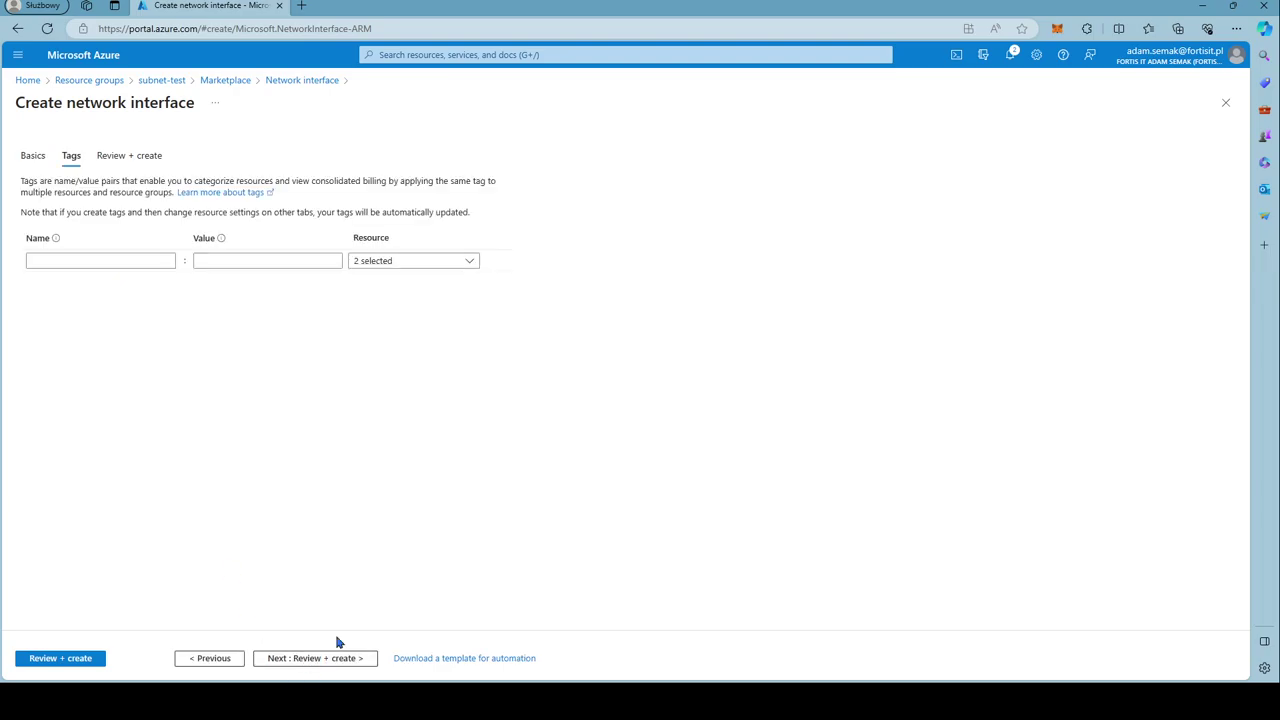
click(320, 657)
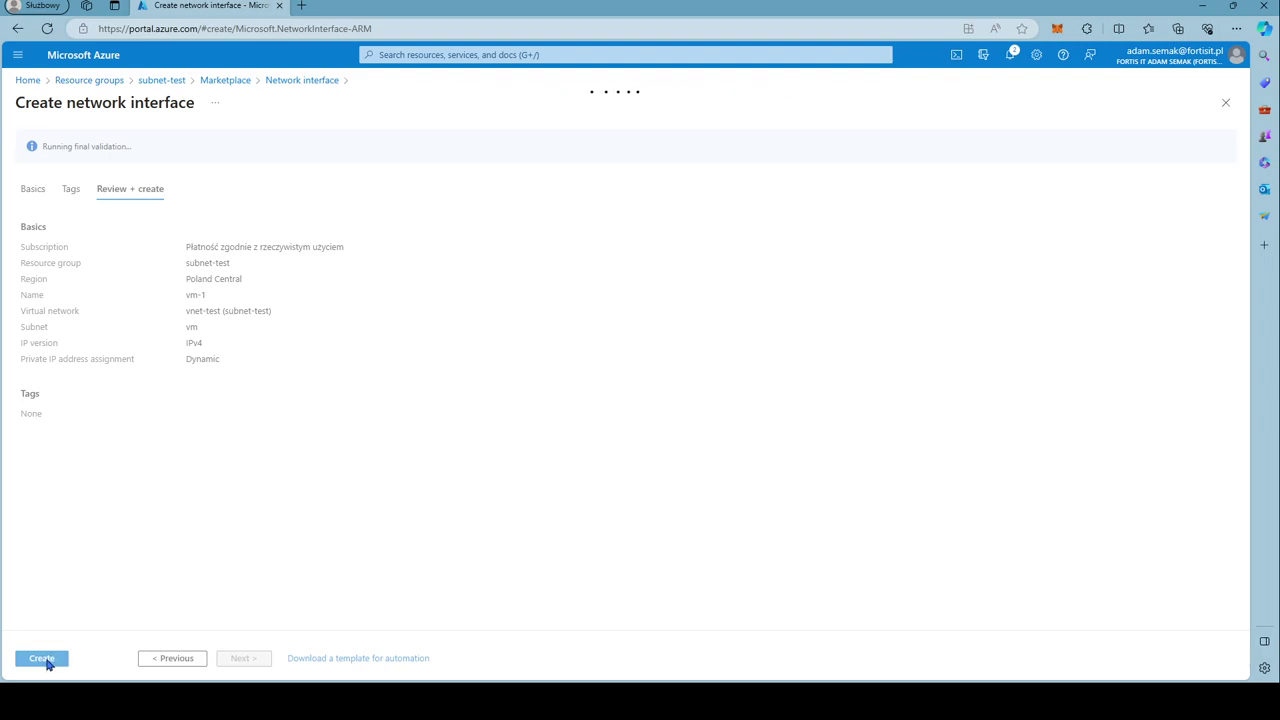
click(55, 658)
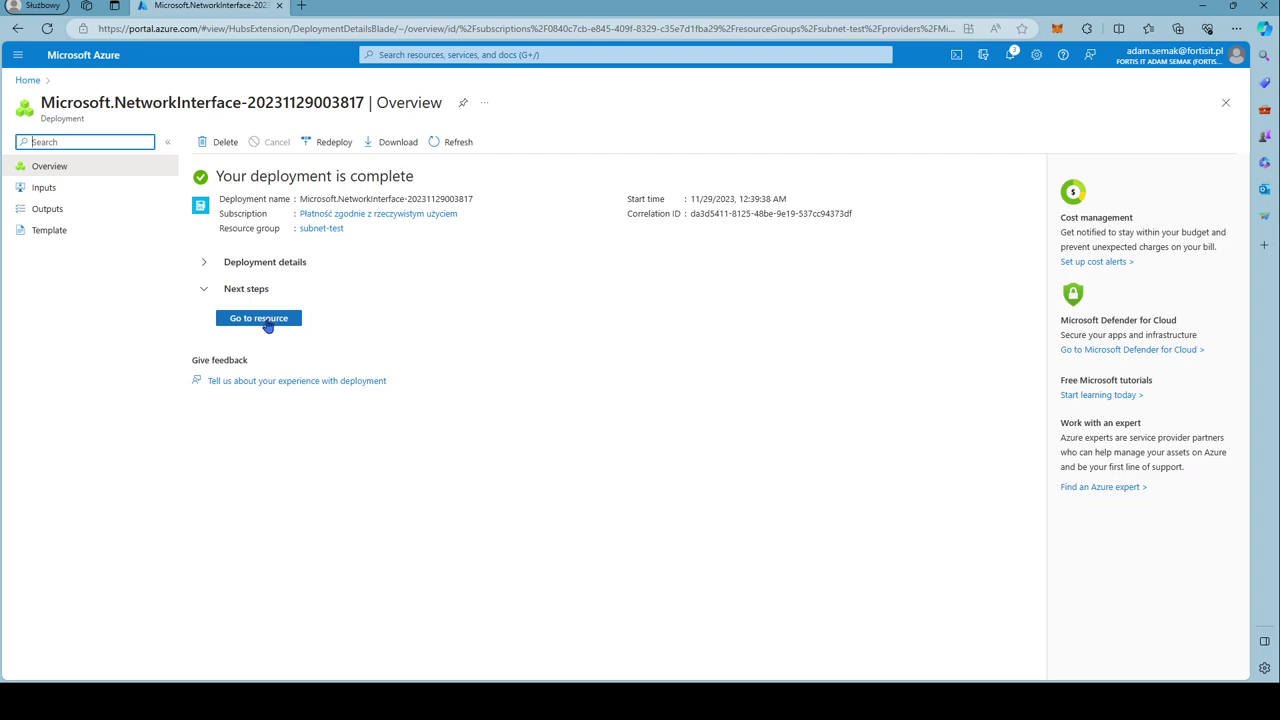
Open the deployed vm-1 interface's IP configurations, showing private IP 10.0.1.4 on subnet vm.
click(268, 322)
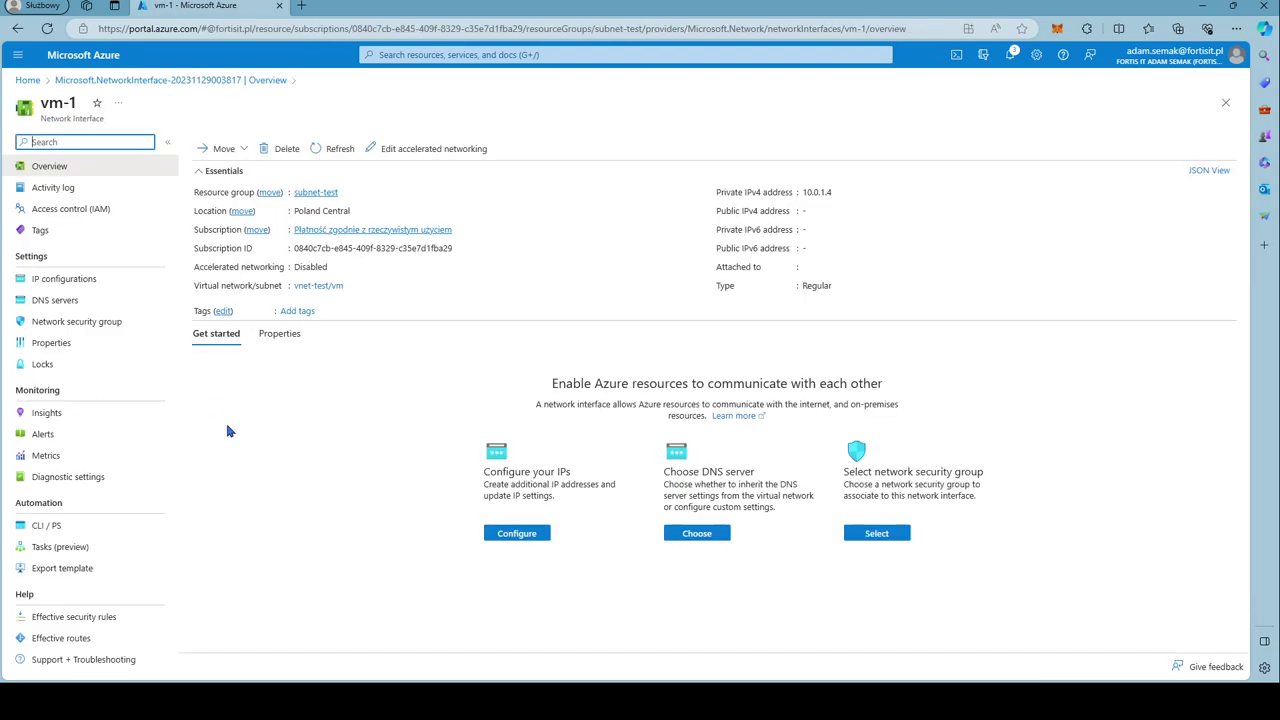
click(271, 429)
Check vm-1's IP configurations and network security group, leaving the security group at None.
click(40, 281)
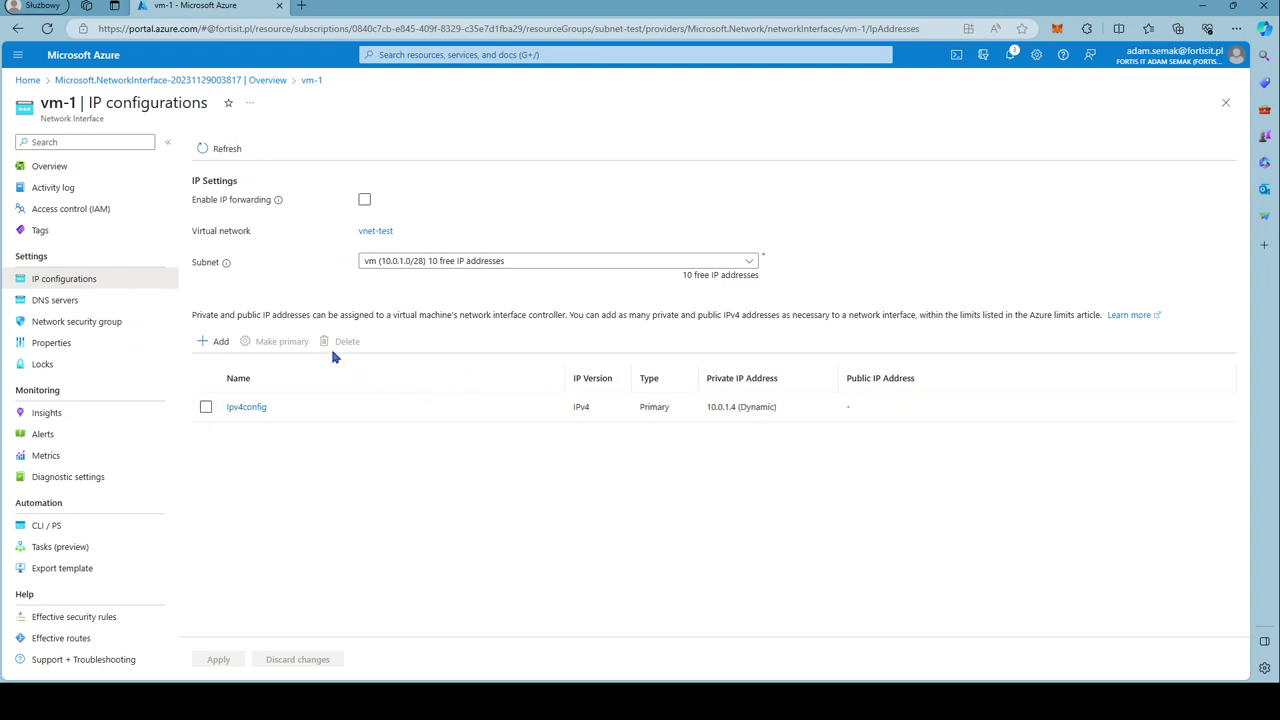
click(72, 324)
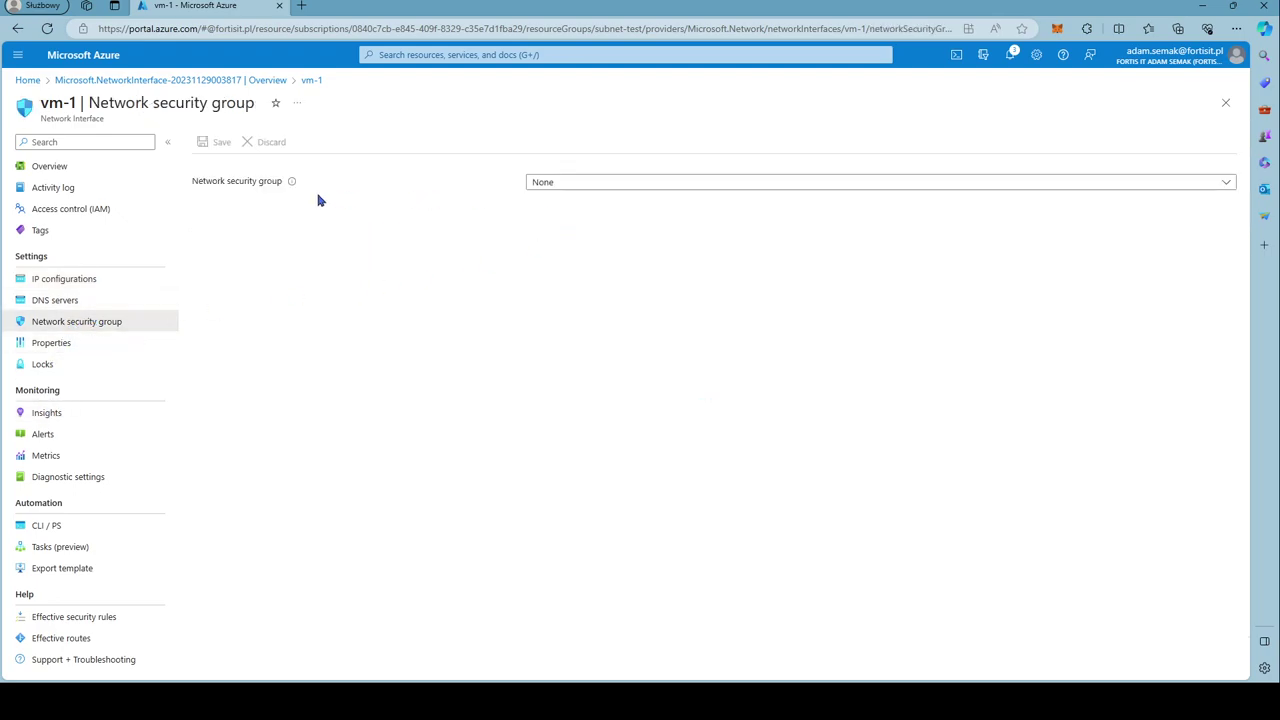
click(569, 185)
click(566, 270)
Look over vm-1's DNS servers and IP configurations, then return to its overview.
click(52, 302)
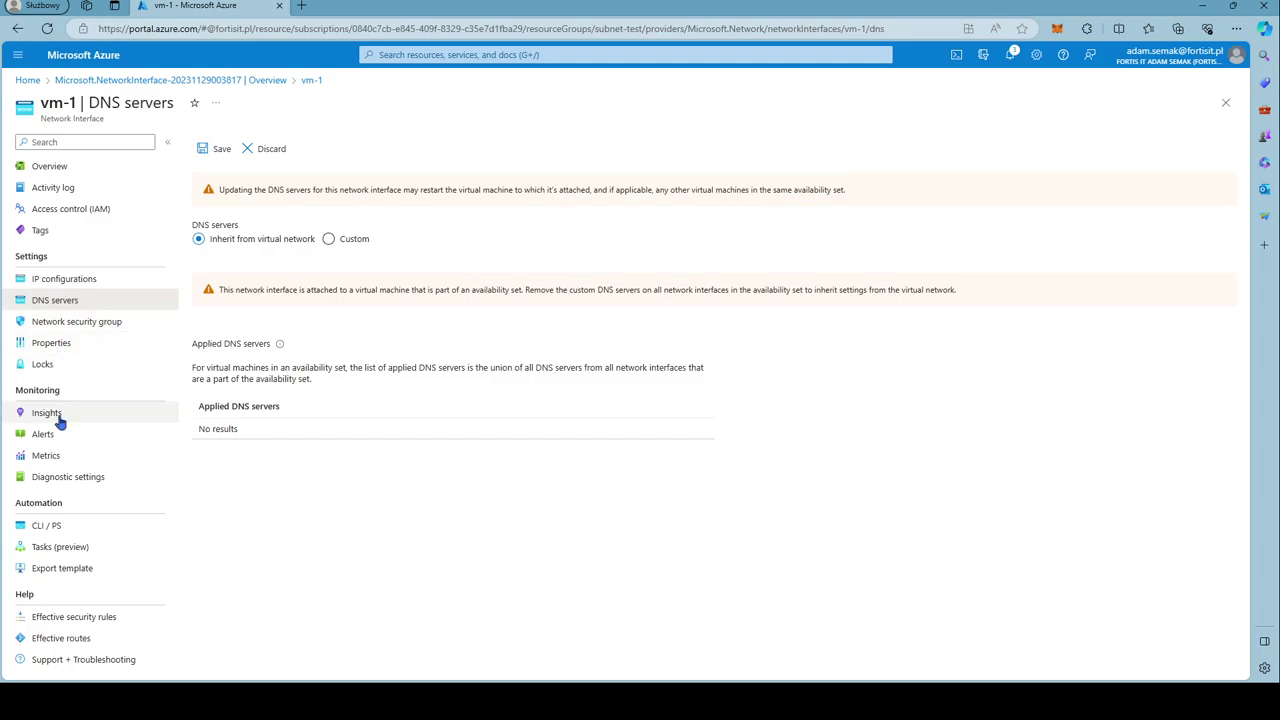
click(71, 280)
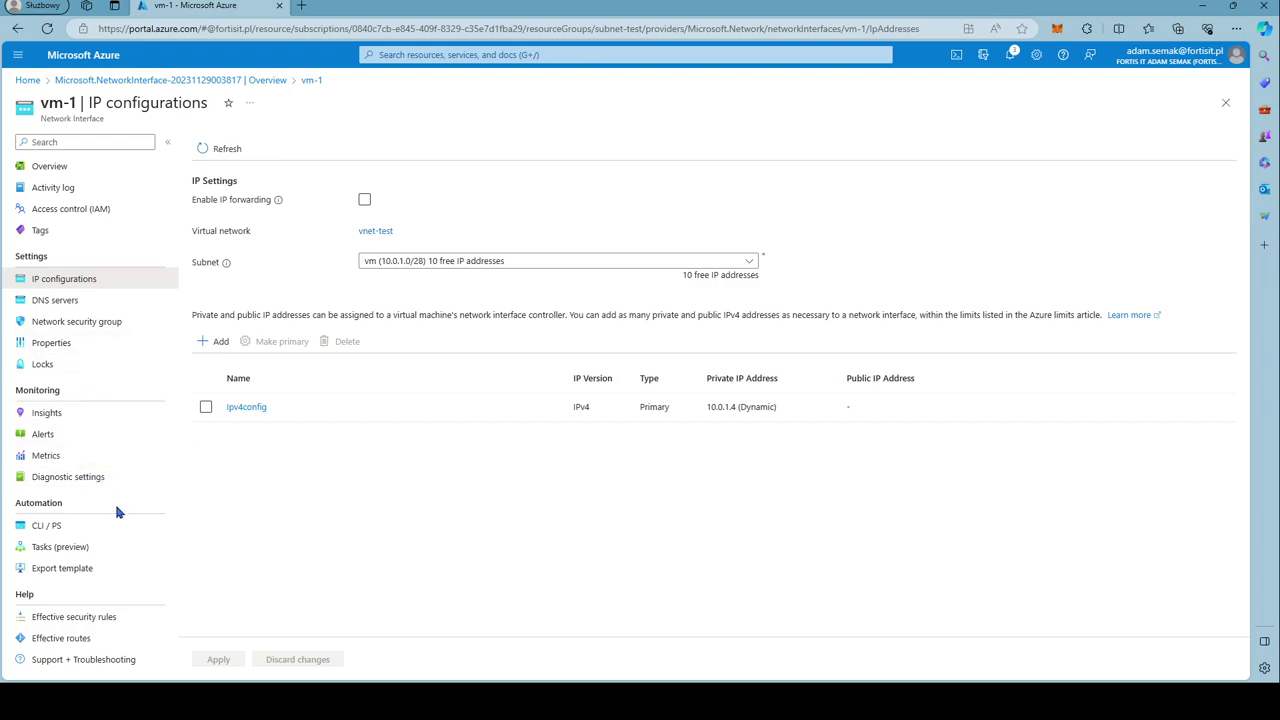
click(62, 170)
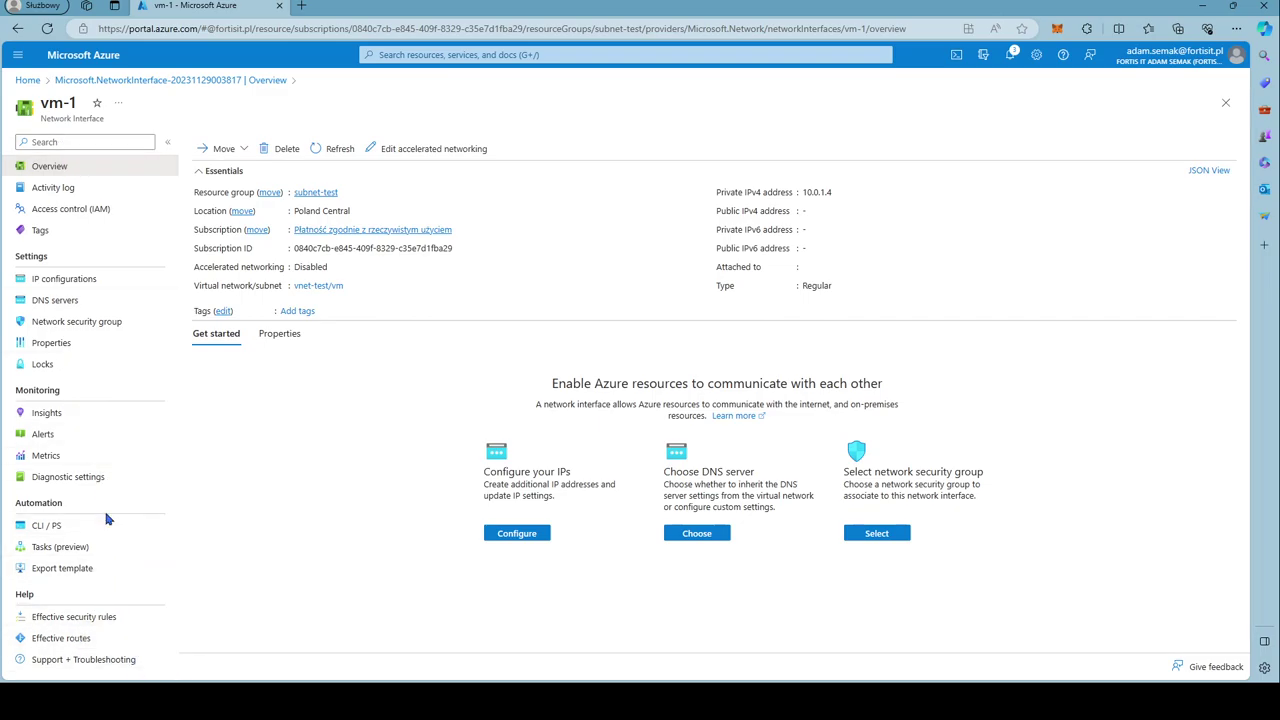
Select vm-1's full Resource ID on its Properties page, then go back to the home page.
click(540, 29)
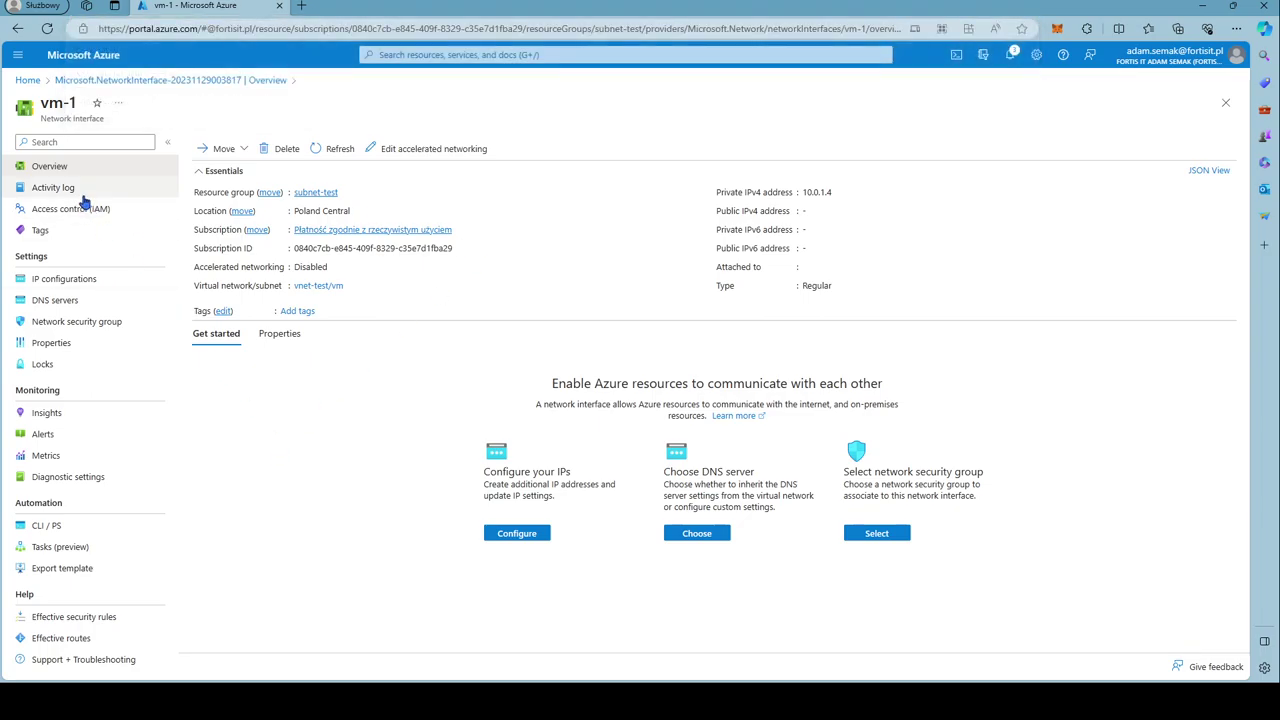
click(72, 284)
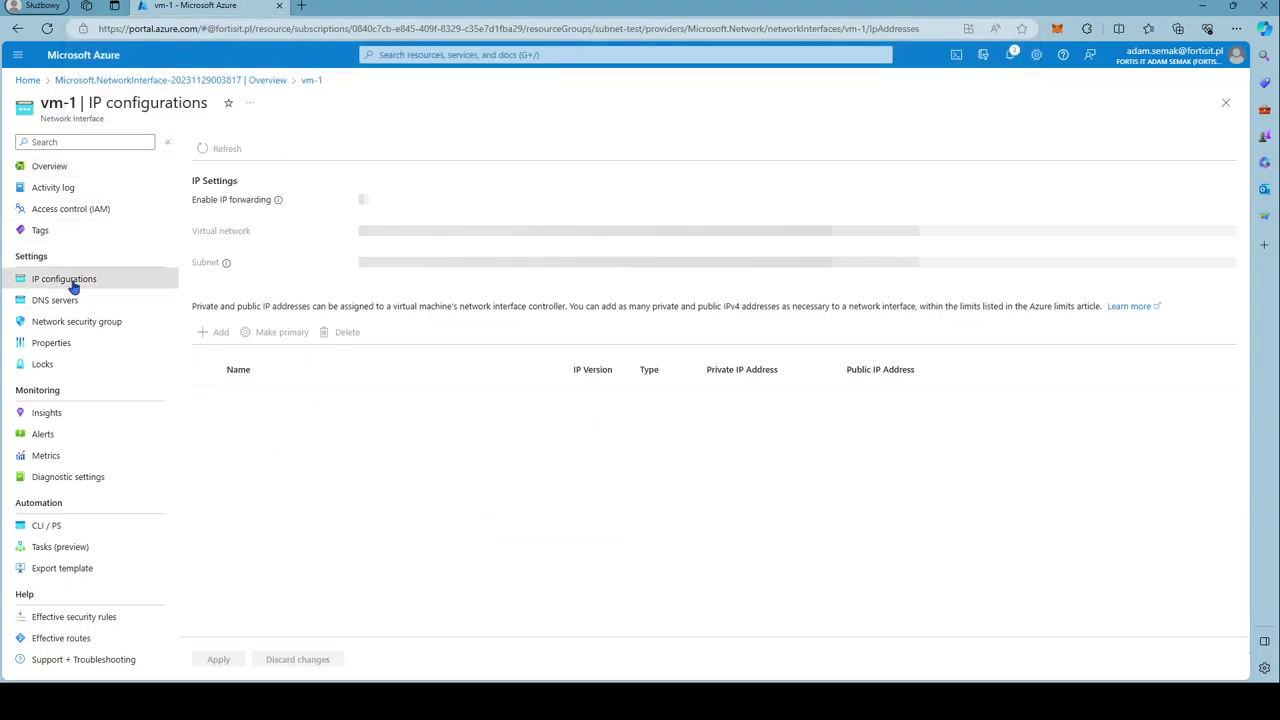
click(58, 342)
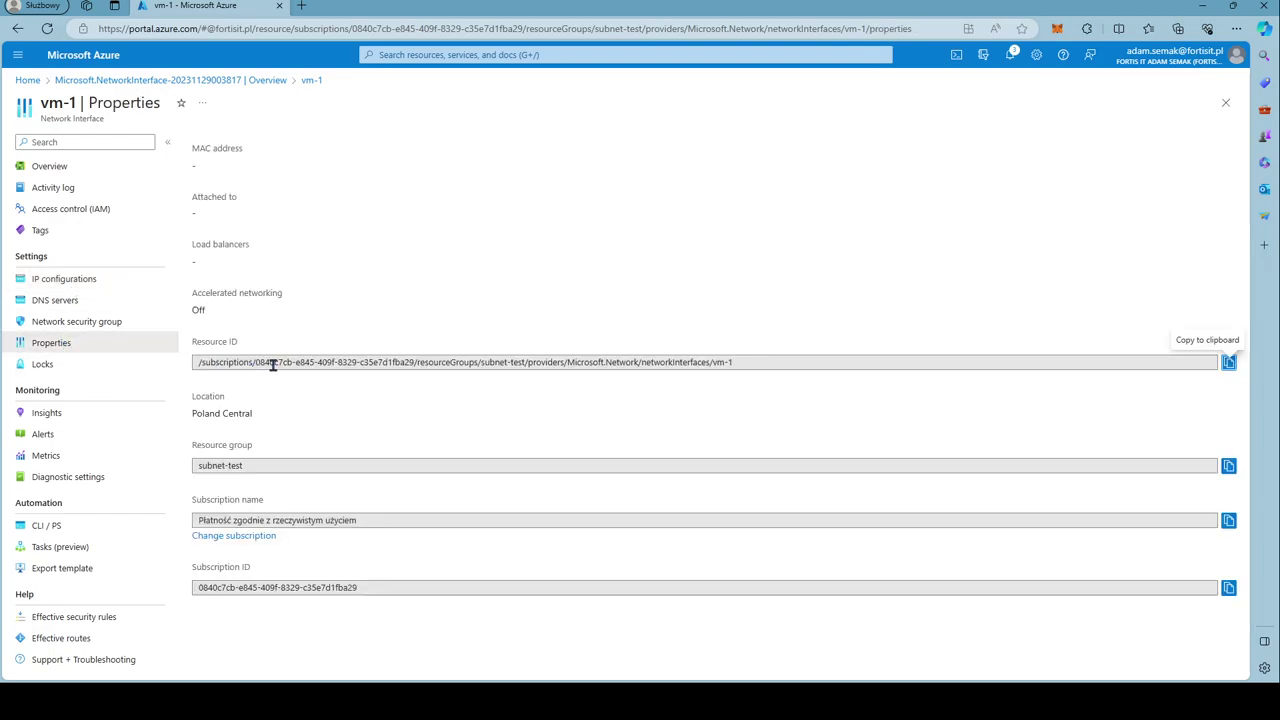
drag(733, 362, 196, 366)
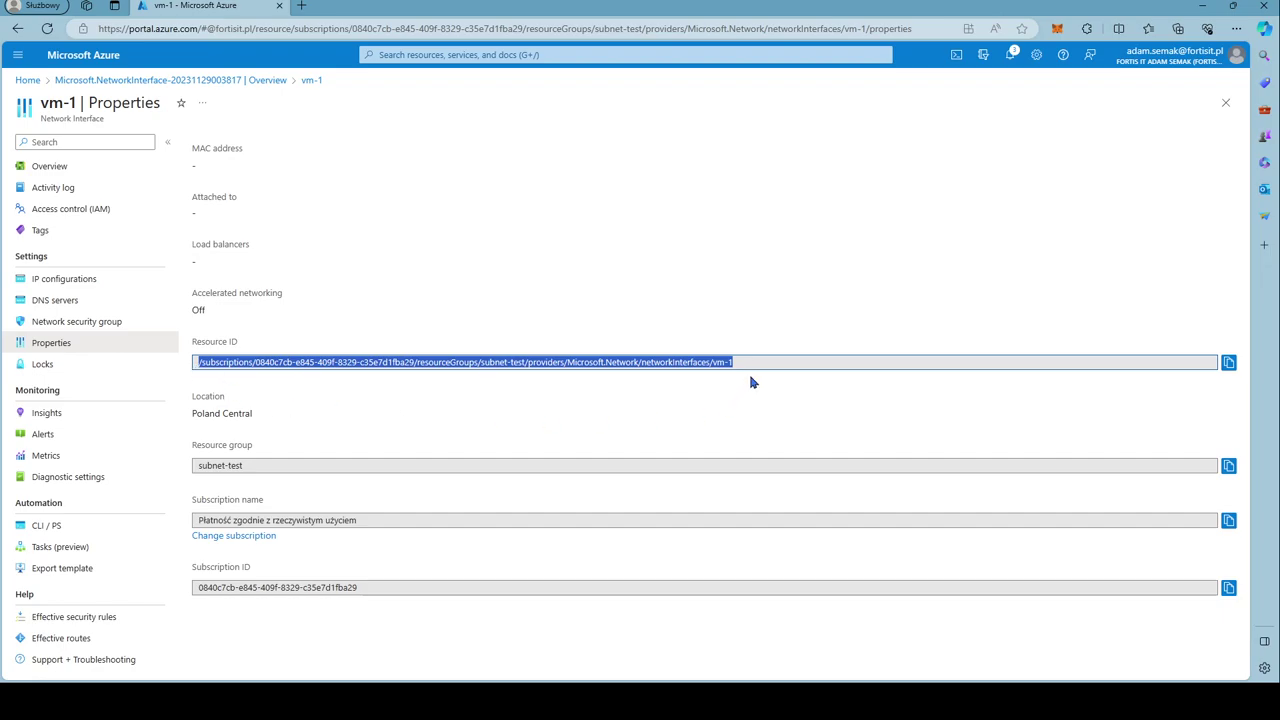
mouse_move(749, 361)
mouse_down()
mouse_move(165, 370)
mouse_move(368, 366)
mouse_move(776, 389)
mouse_up()
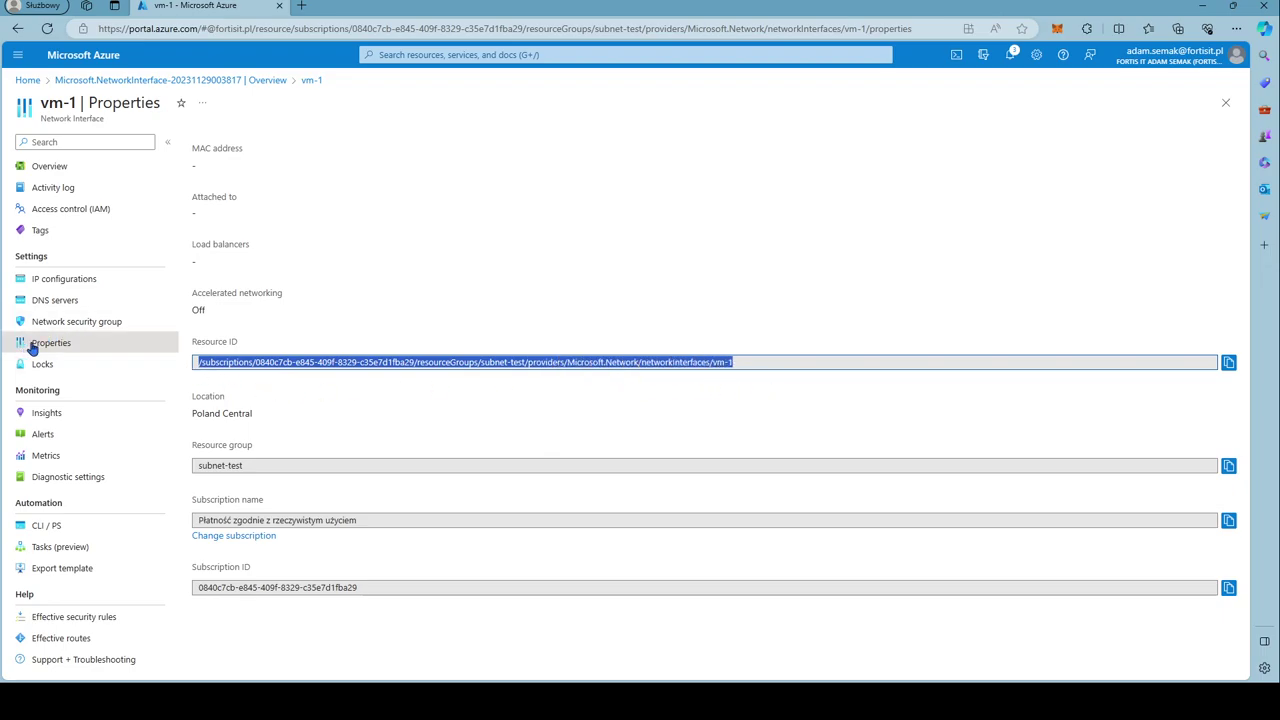
click(130, 81)
Open vnet-test from subnet-test, select its Resource ID, and view its 10.0.0.0/16 overview.
click(38, 80)
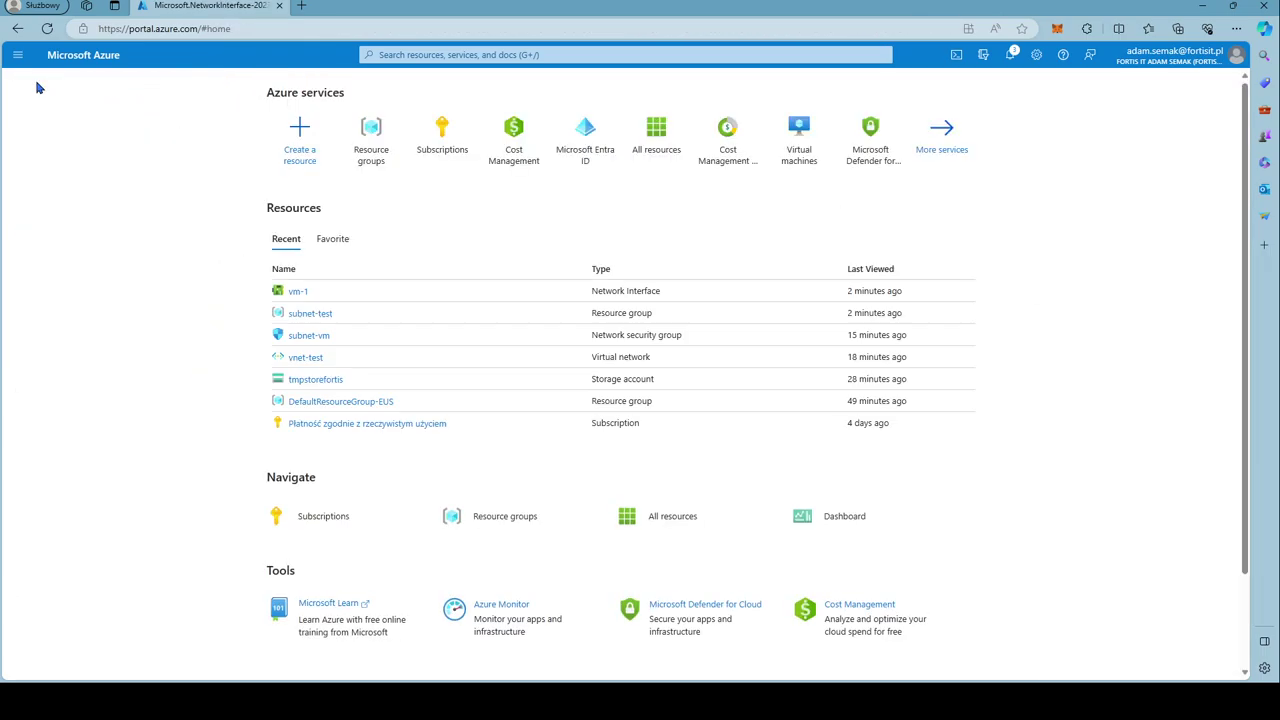
click(312, 313)
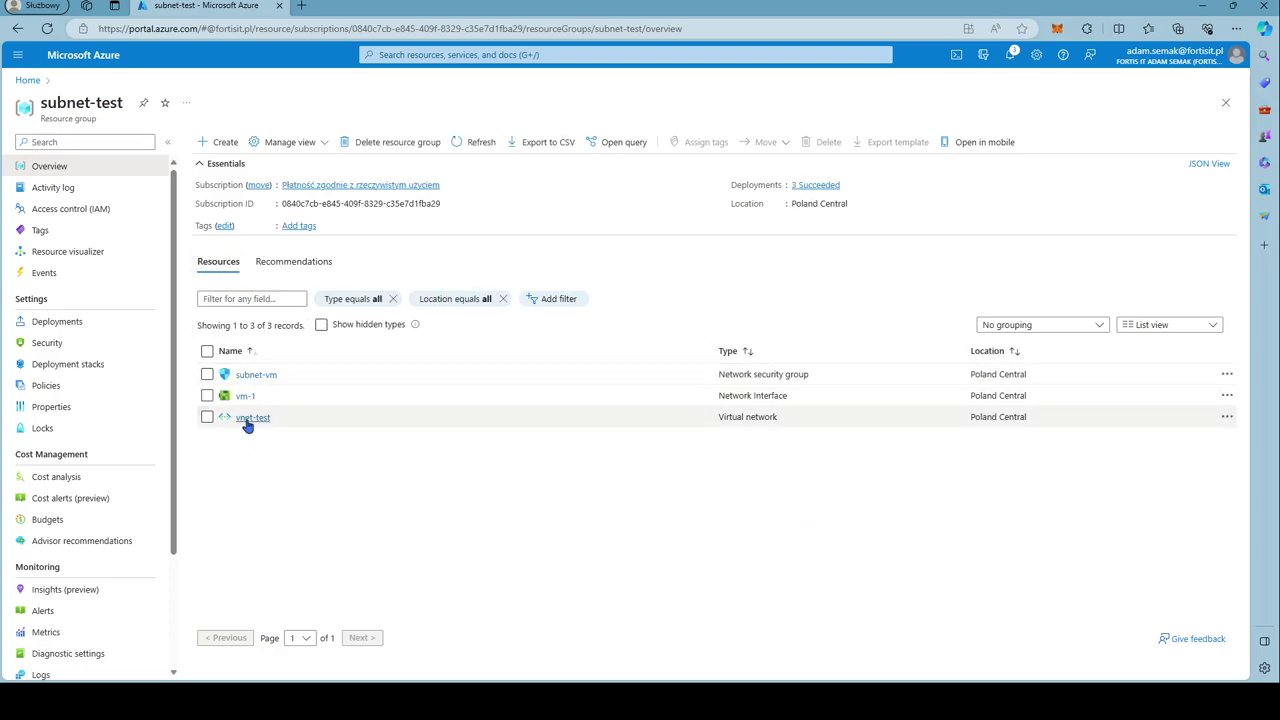
click(250, 418)
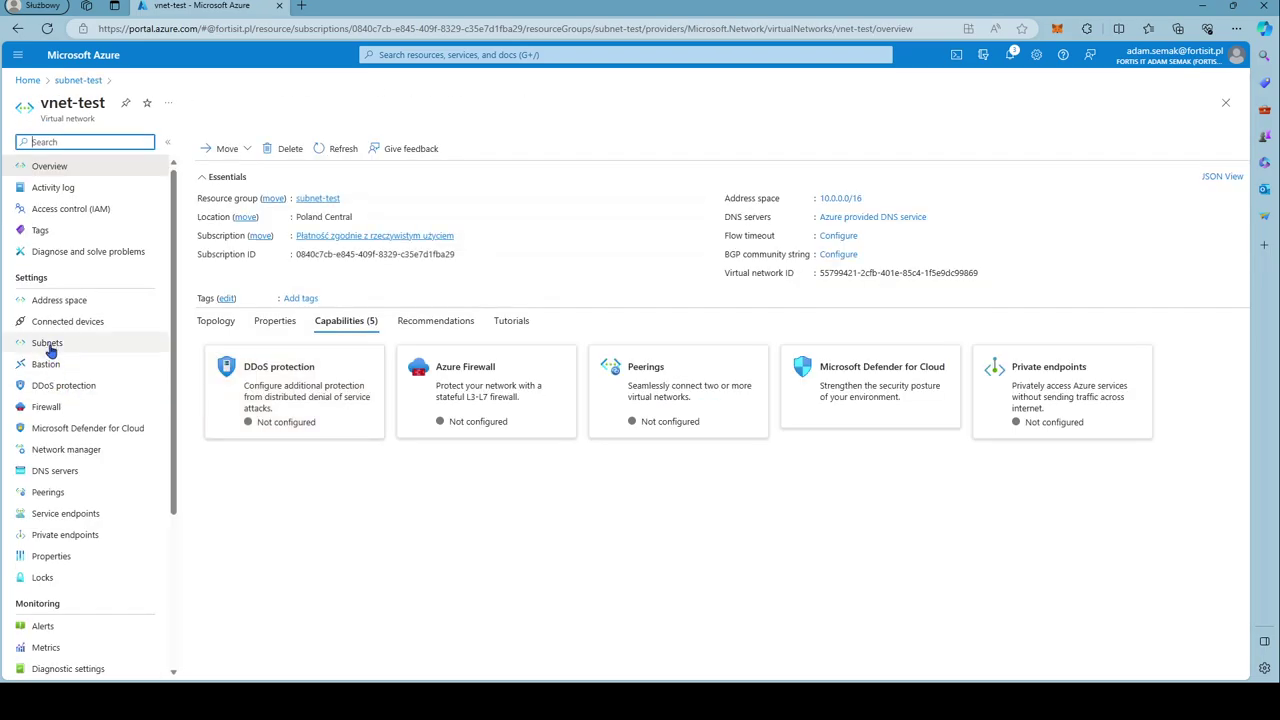
click(55, 557)
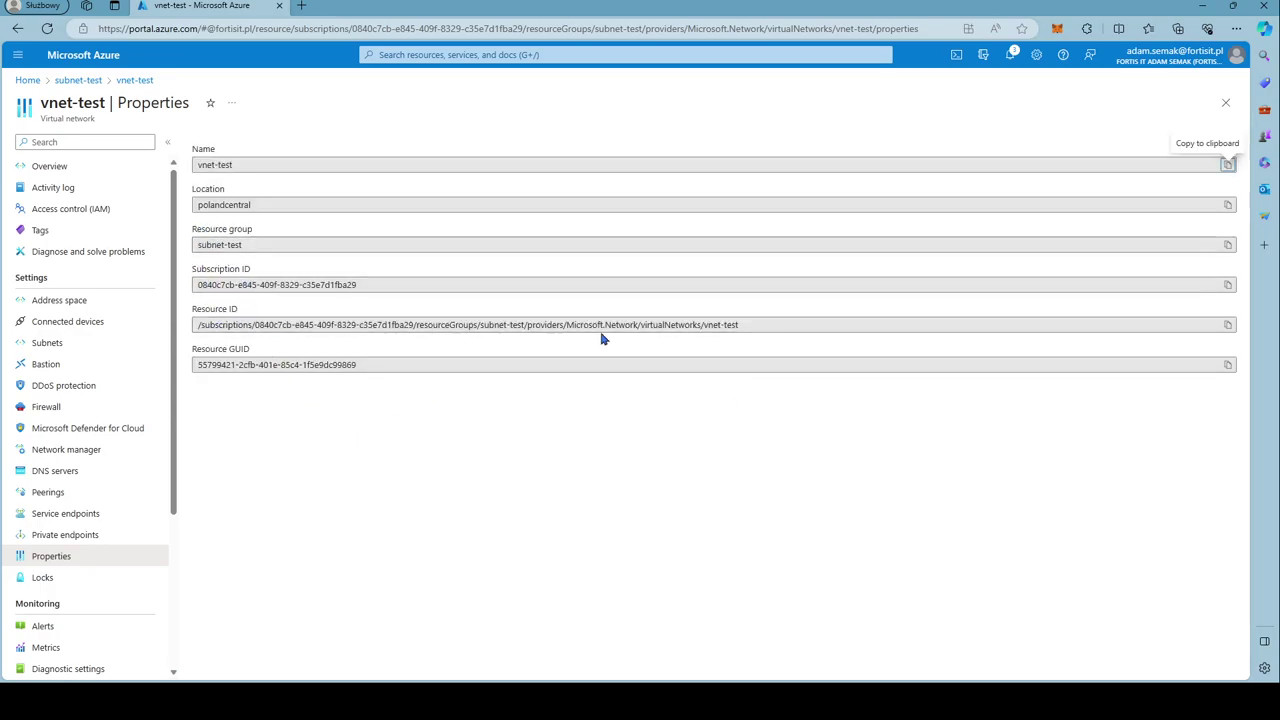
click(745, 326)
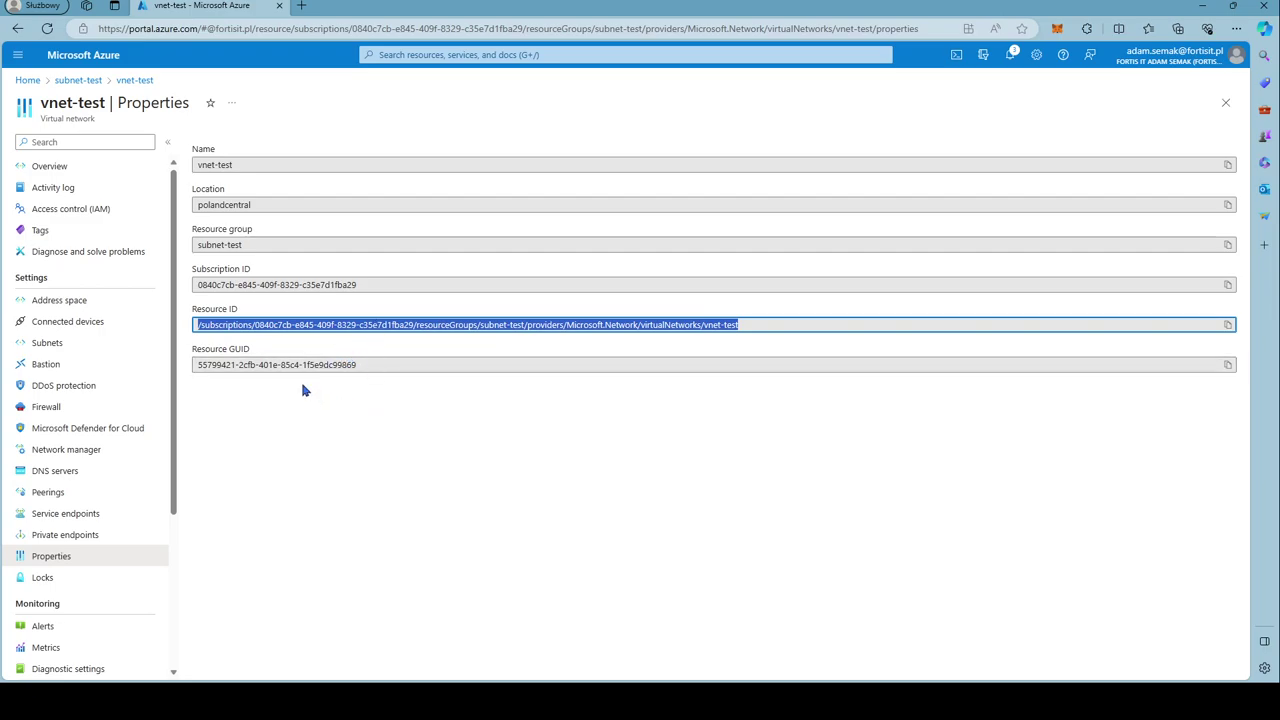
click(74, 170)
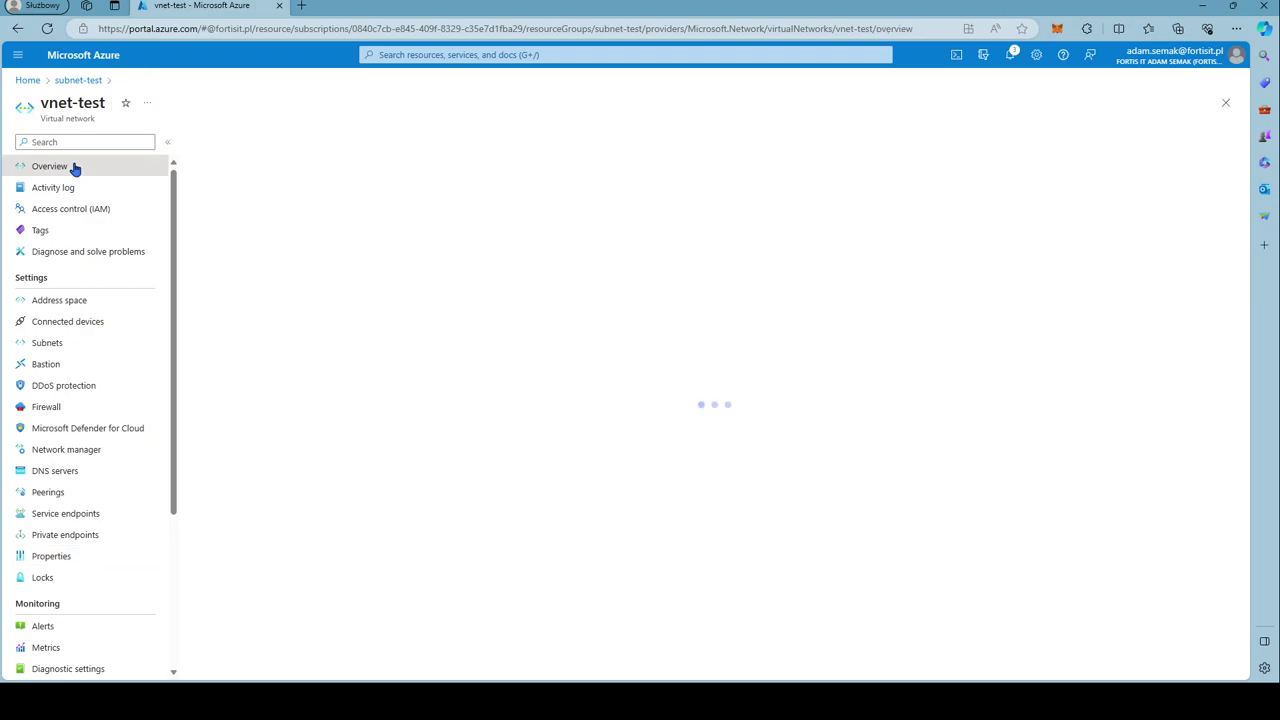
Return to the subnet-test group overview listing subnet-vm, vm-1 and vnet-test.
click(76, 81)
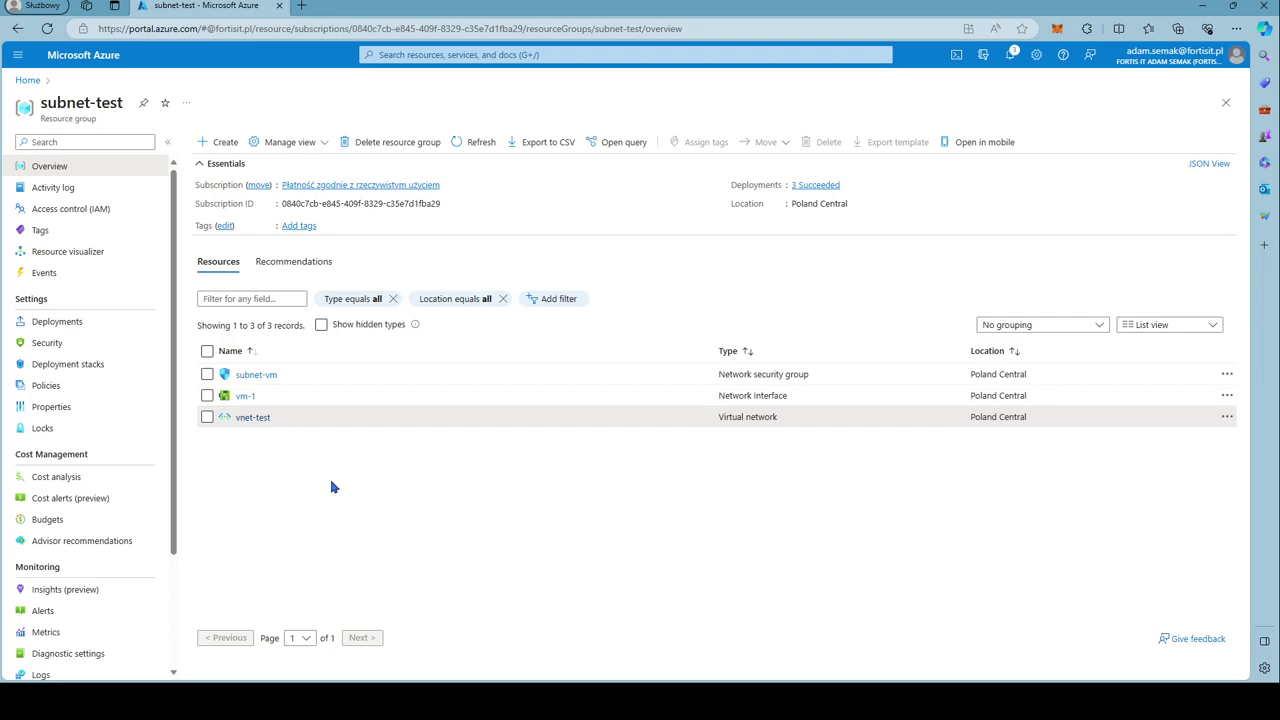
click(256, 422)
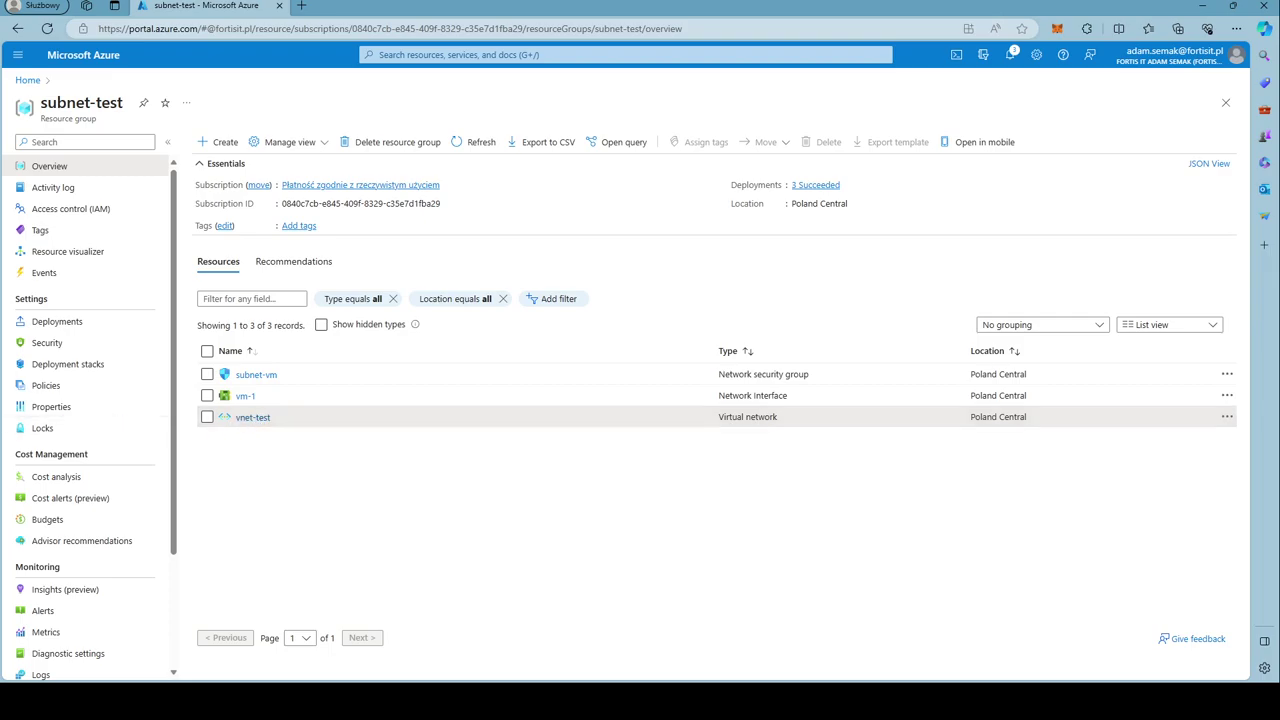